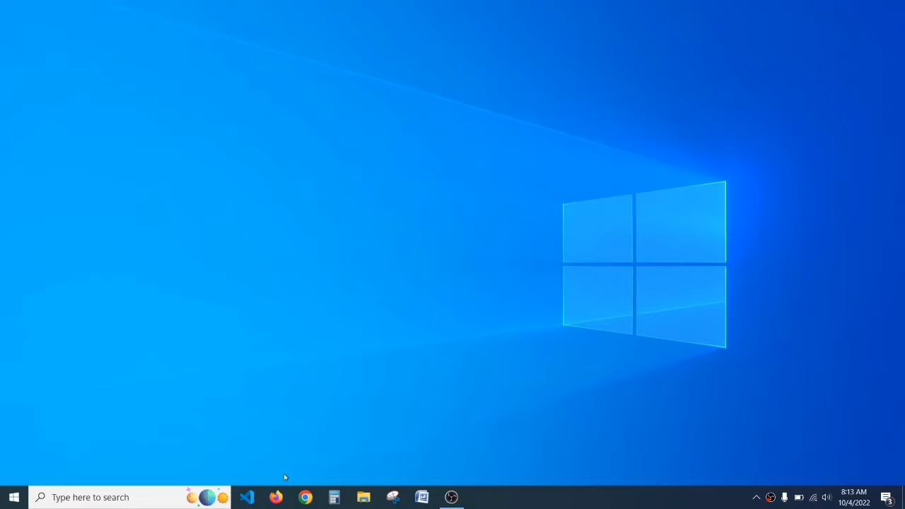
Launch Firefox and load email.gov.in to reach the PASS-APP password-reset page.
left_click(276, 497)
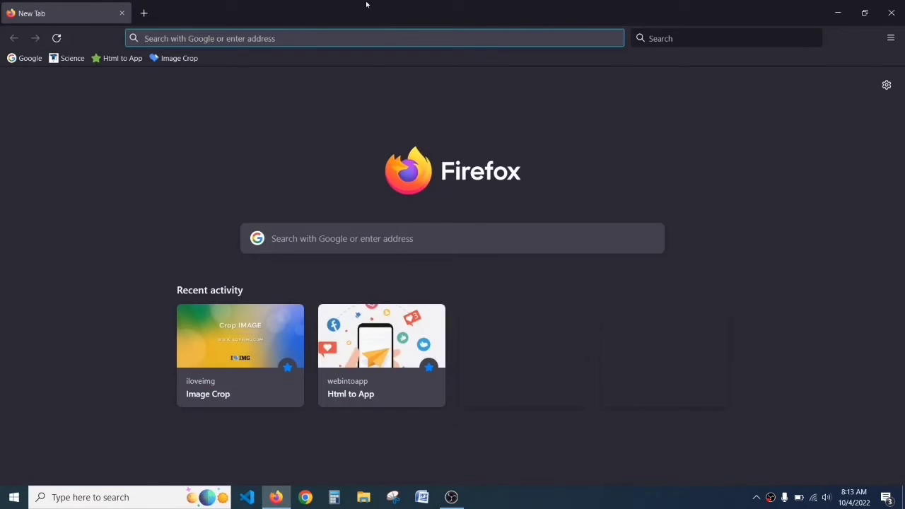
left_click(283, 41)
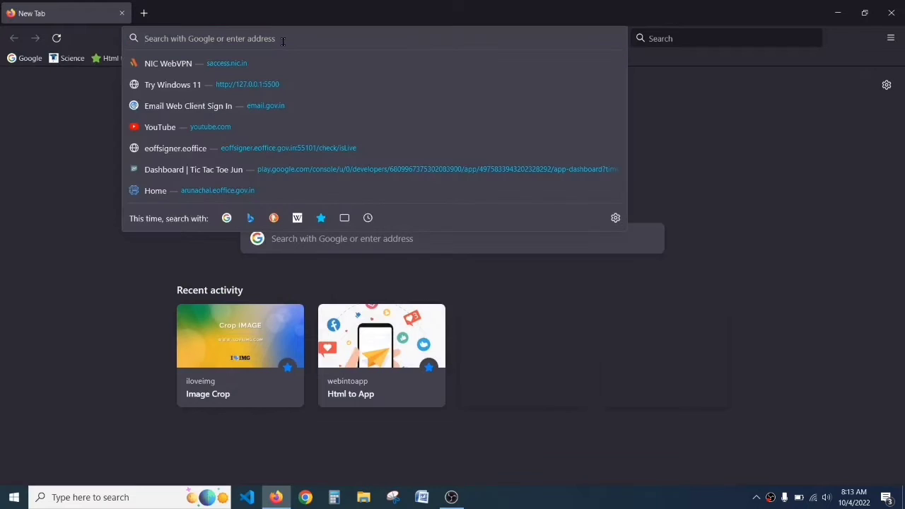
type("emi")
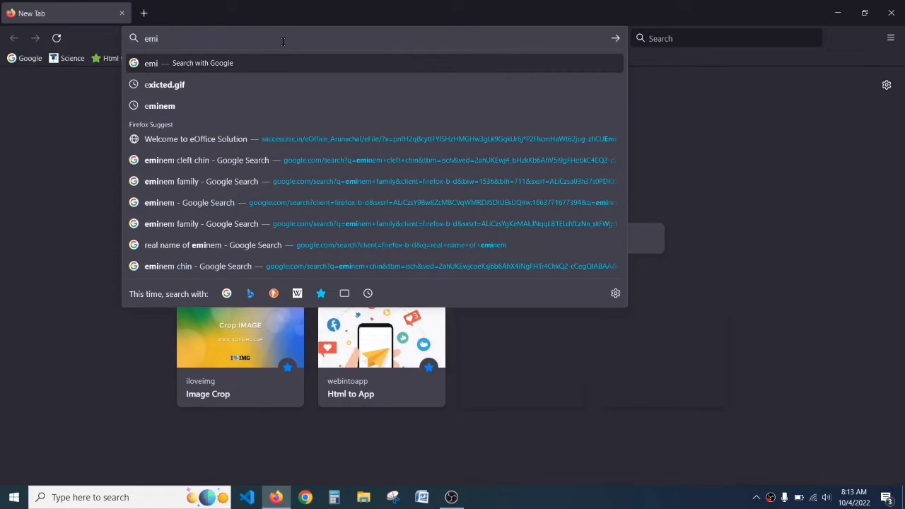
key("BackSpace")
type("a")
key("Right")
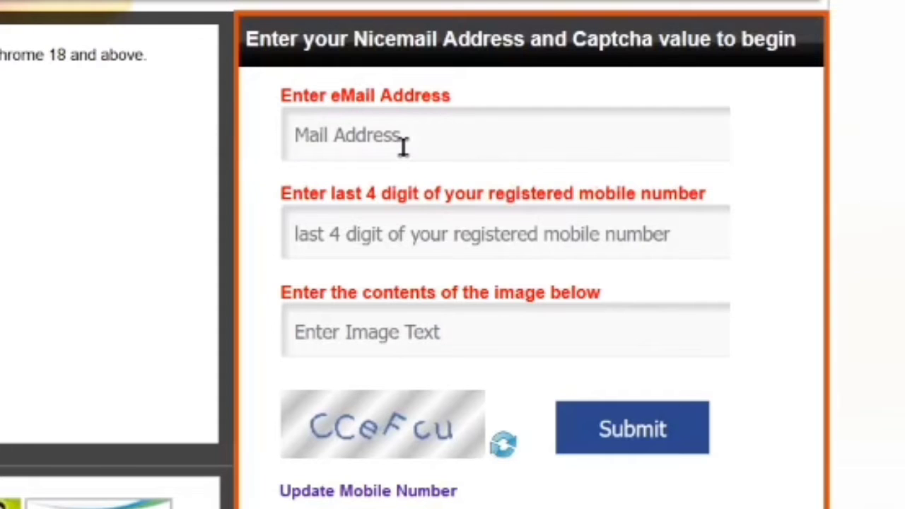
Enter the account's e-mail address and the last four digits of the mobile number.
left_click(306, 117)
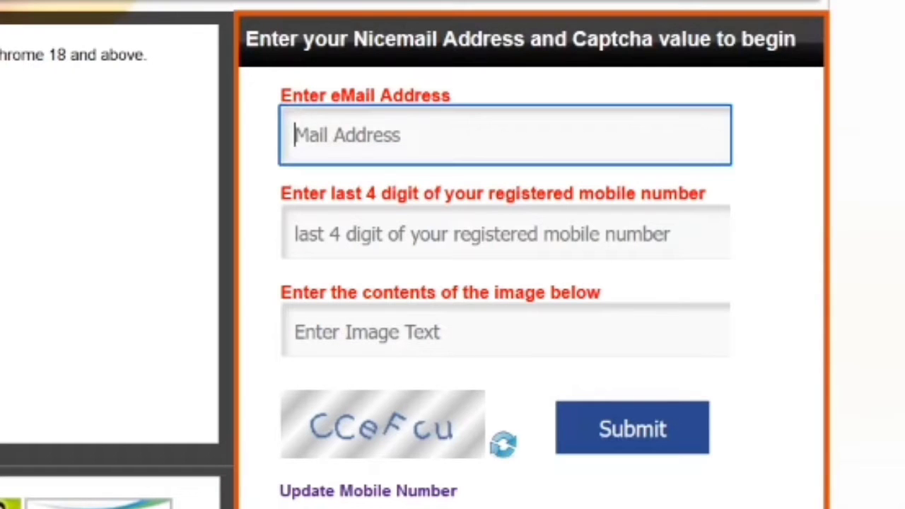
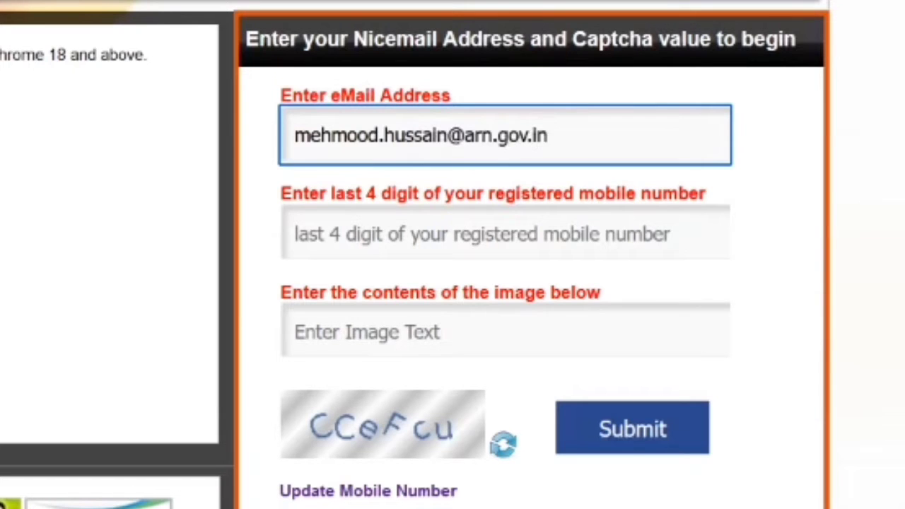
key("Tab")
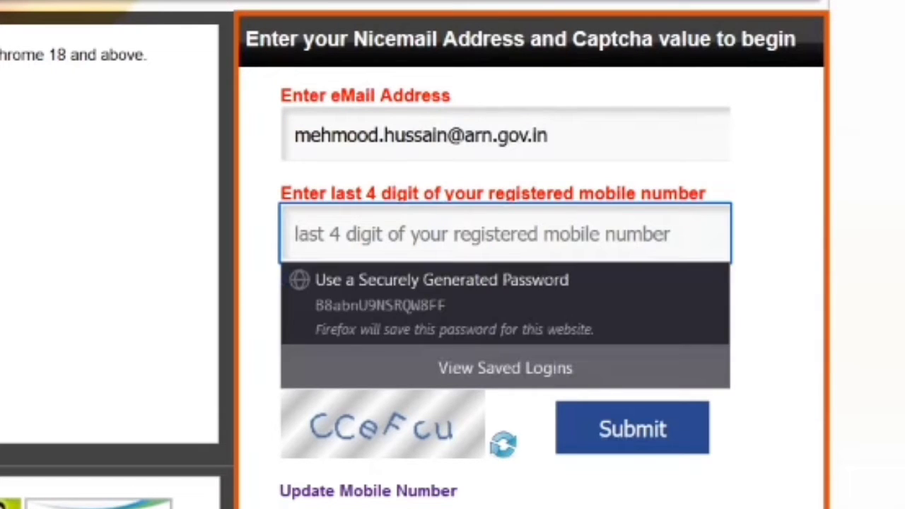
left_click(790, 256)
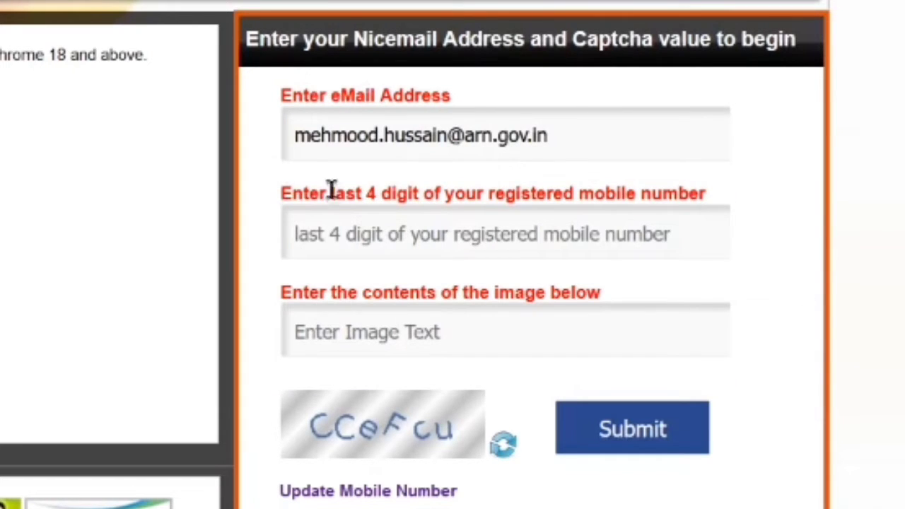
left_click(400, 224)
type("1")
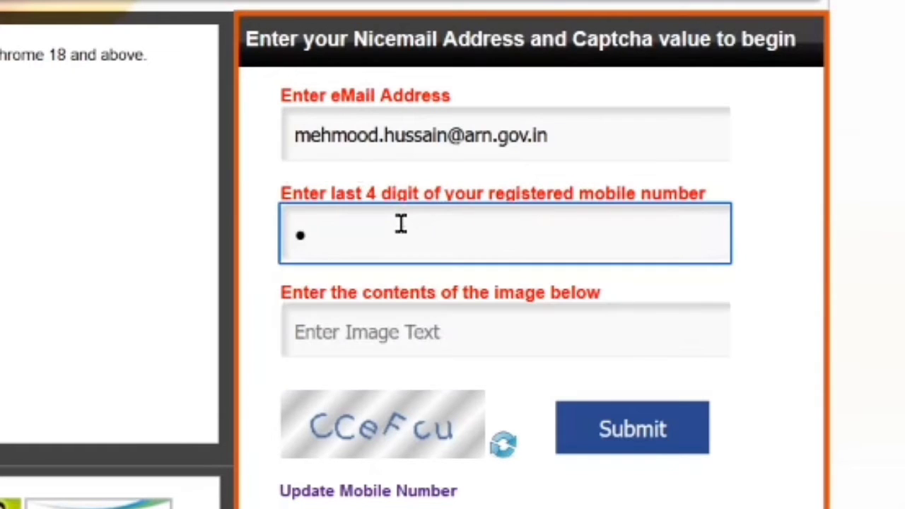
type("234")
key("Tab")
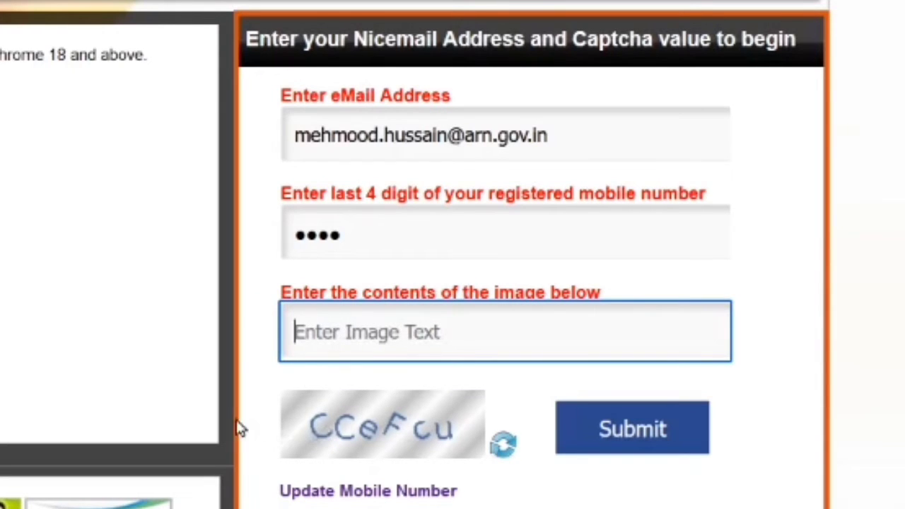
Fill in the captcha text and submit the form to request an OTP.
left_click_drag(334, 422, 446, 377)
left_click(416, 319)
type("CCeF")
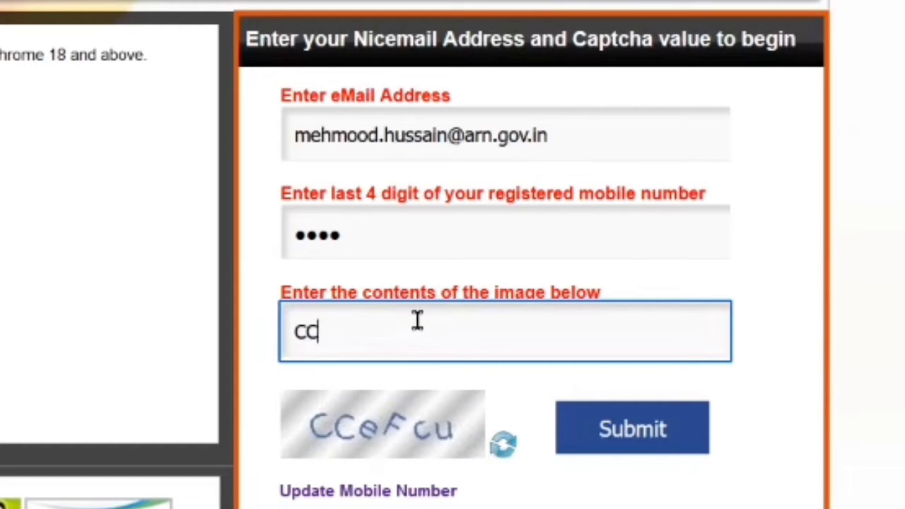
type("cu")
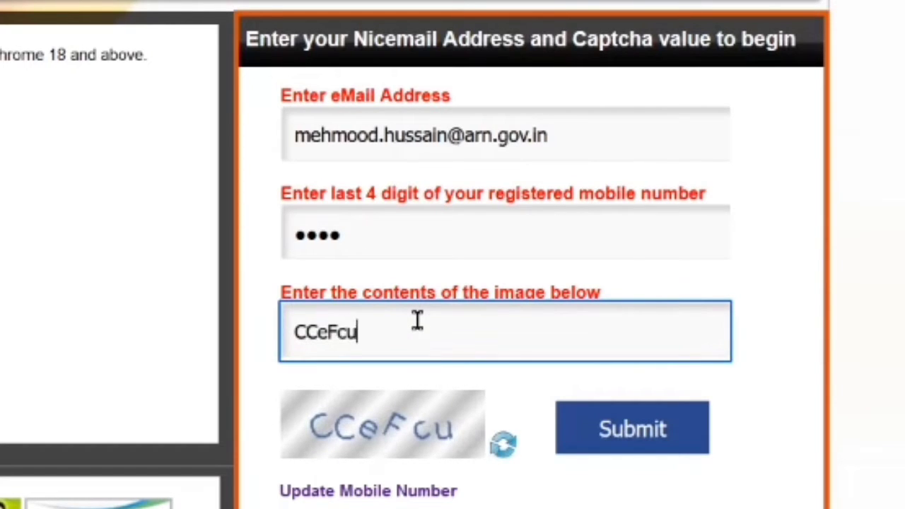
left_click(626, 456)
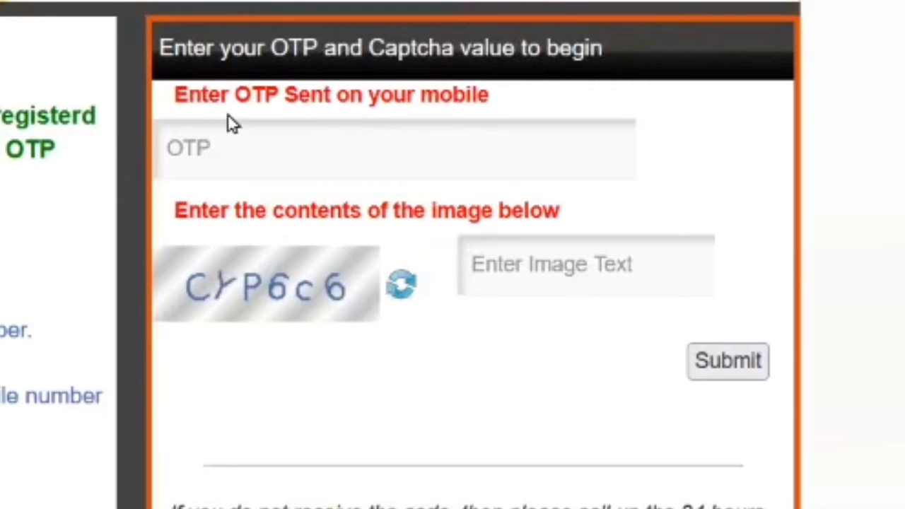
Enter the SMS OTP and the captcha text, then submit them for verification.
left_click(232, 176)
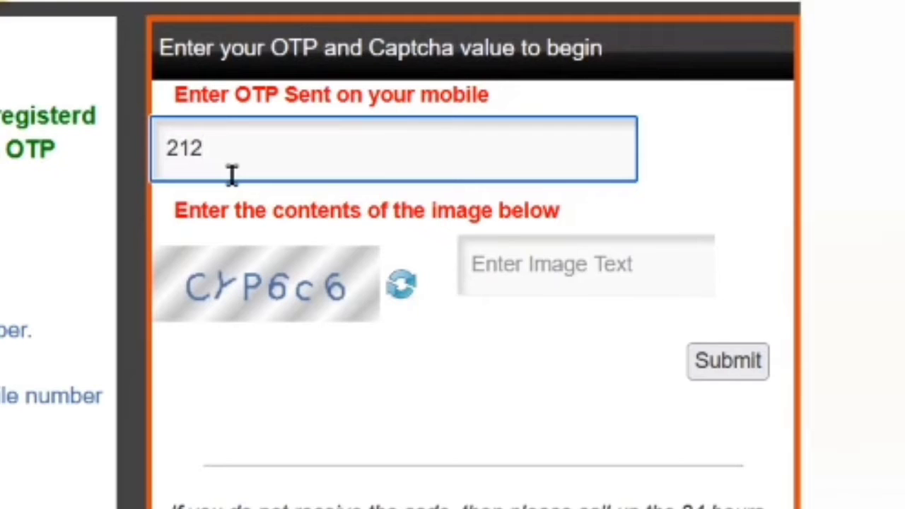
left_click(523, 259)
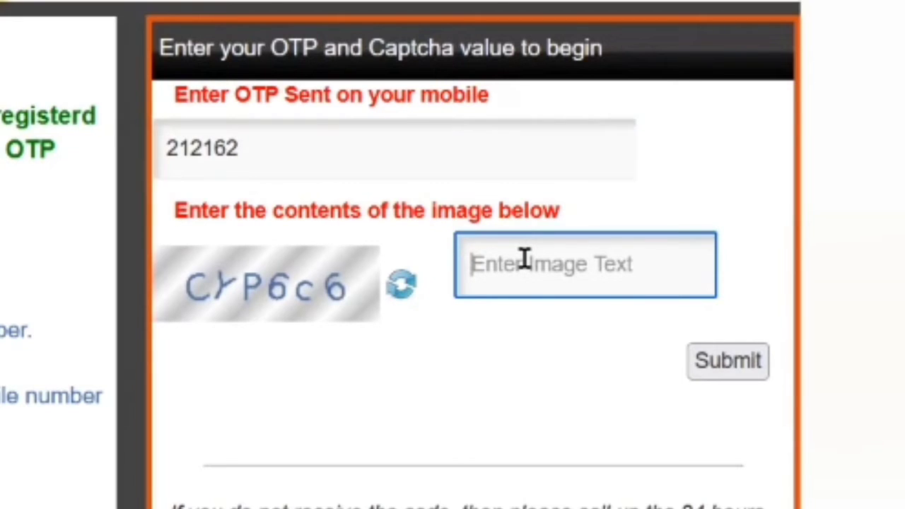
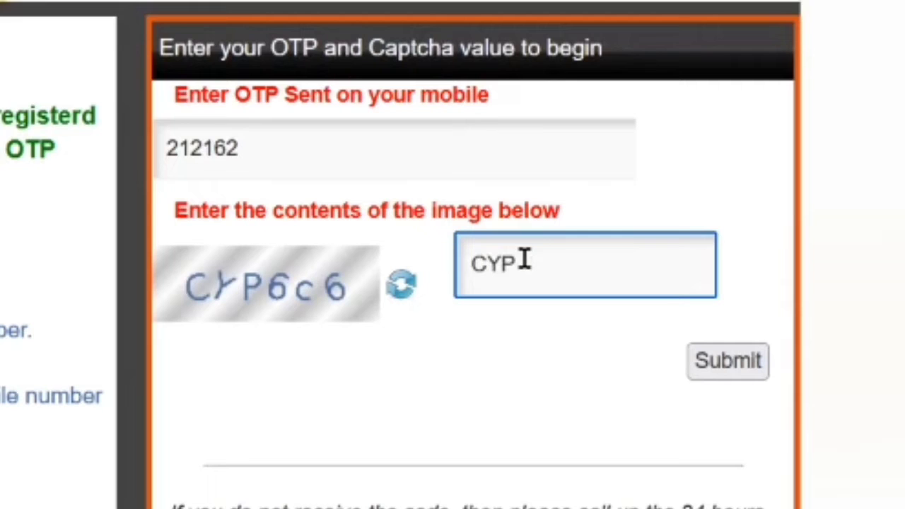
left_click(732, 371)
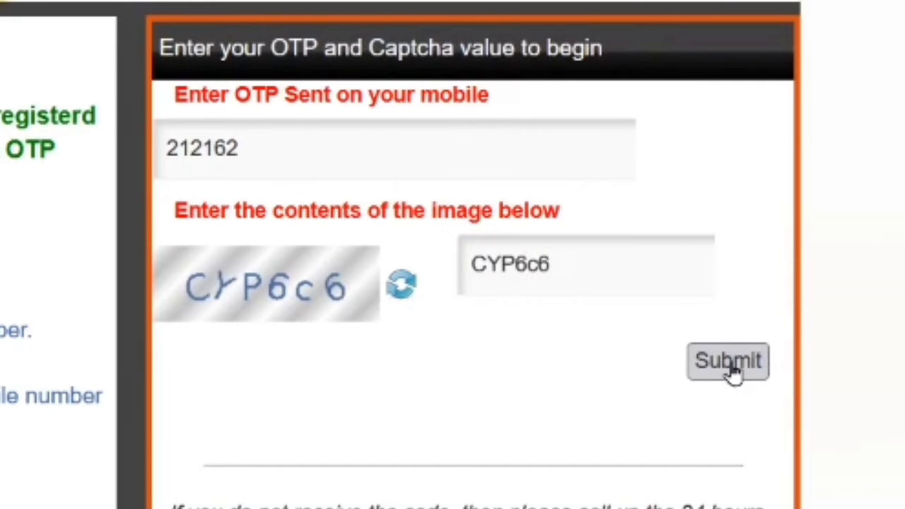
left_click(705, 182)
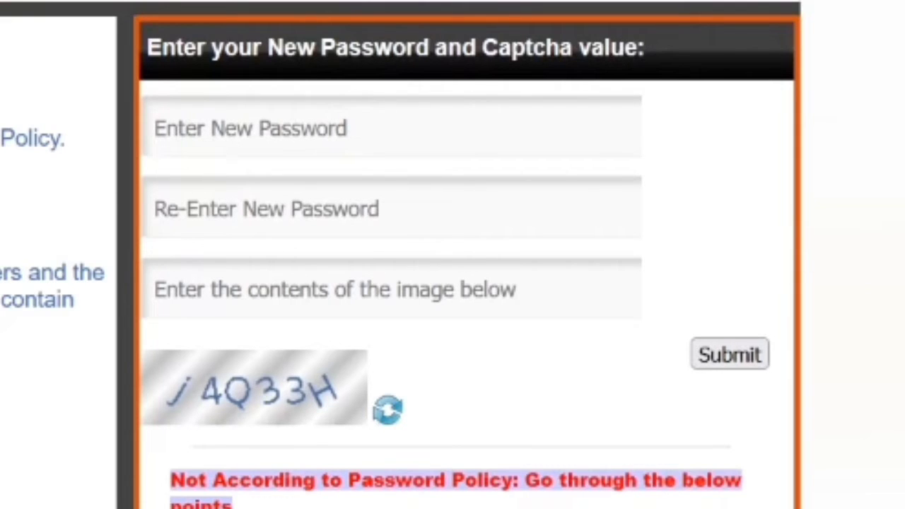
Enter the new password twice, fill in the captcha, and submit the change.
left_click(186, 140)
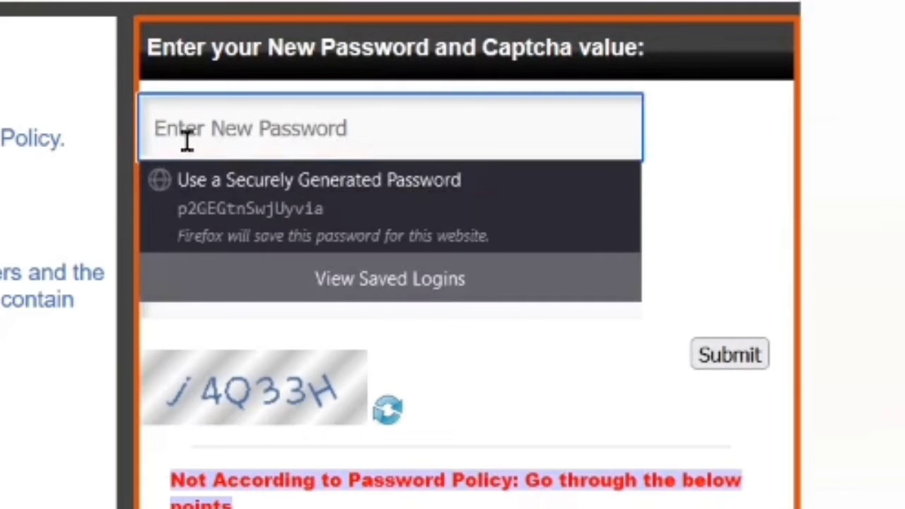
type("ab")
key("BackSpace")
key("BackSpace")
type("•••••••••")
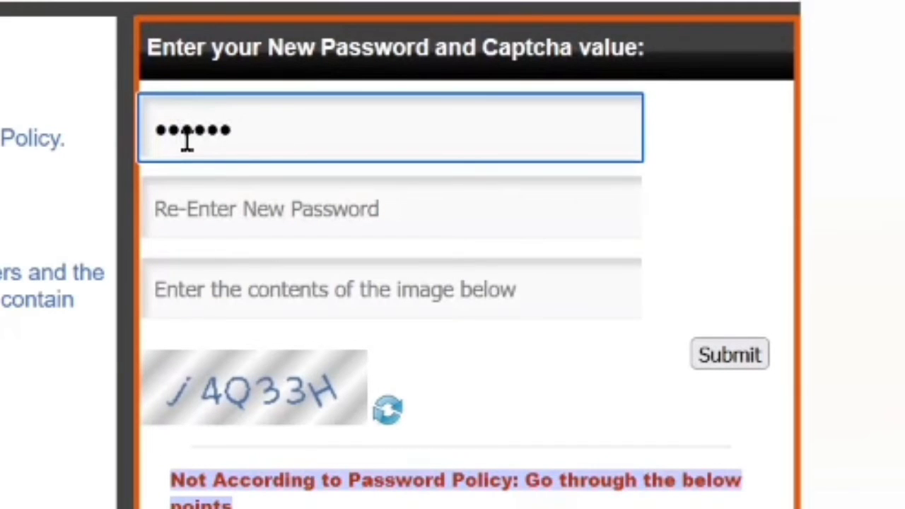
type("•••")
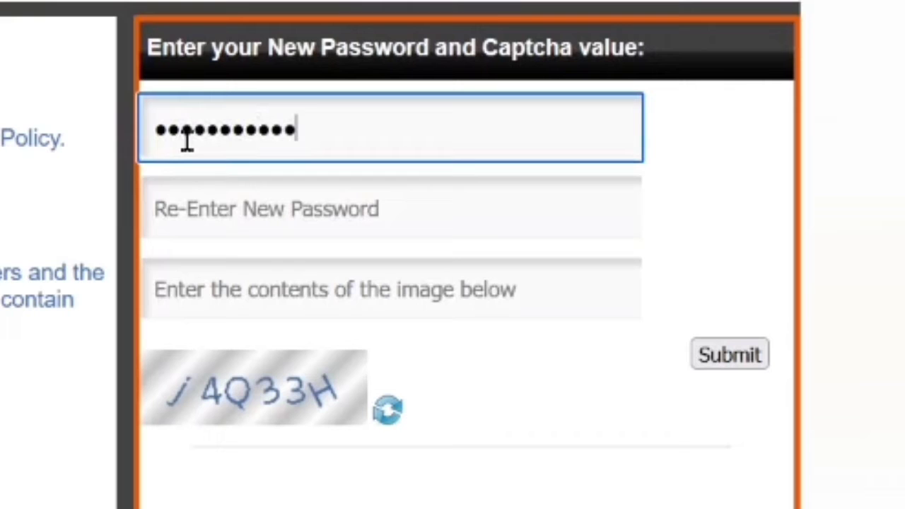
left_click(239, 212)
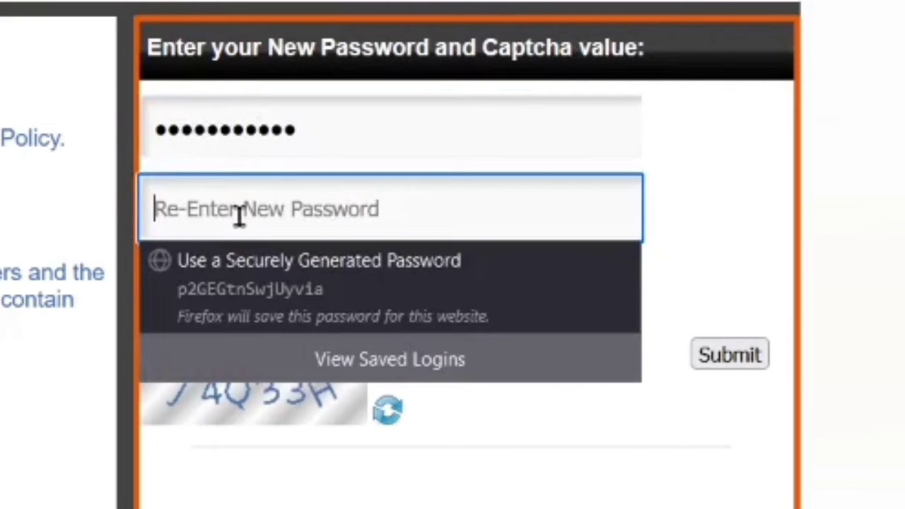
type("•")
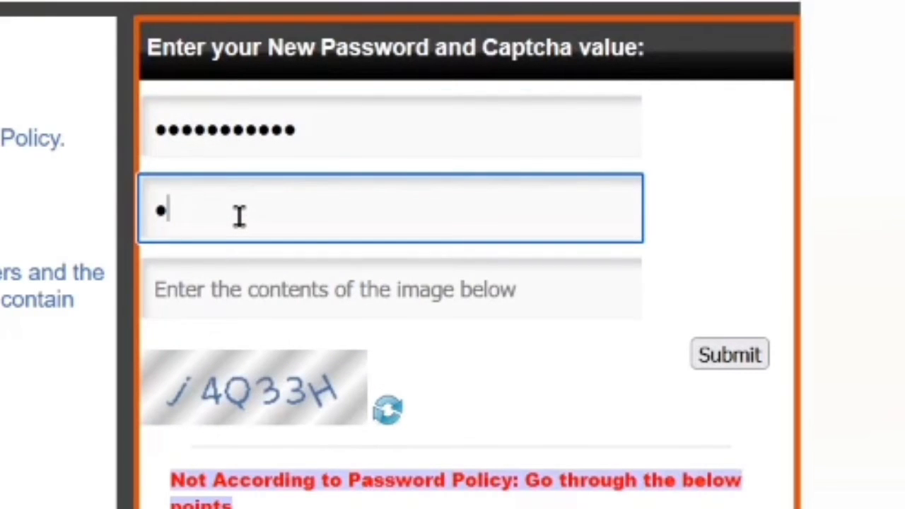
type("••••••")
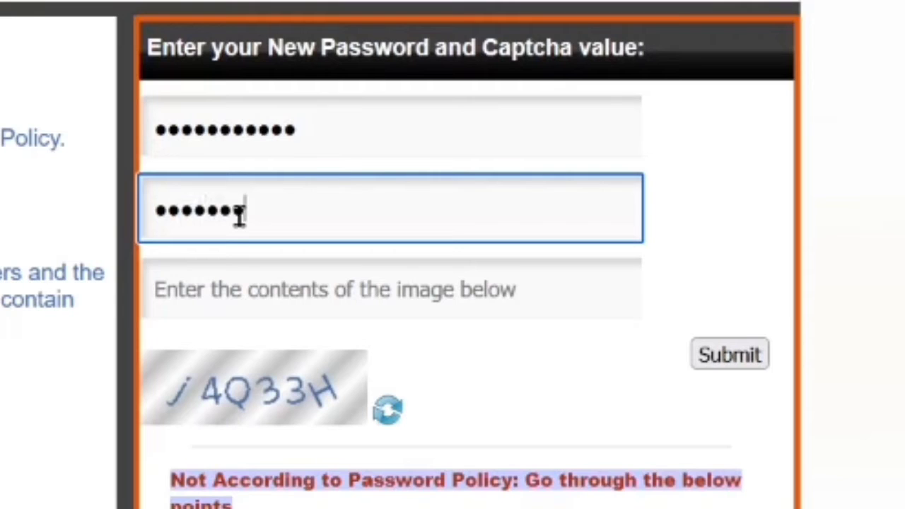
type("•••••")
left_click(204, 296)
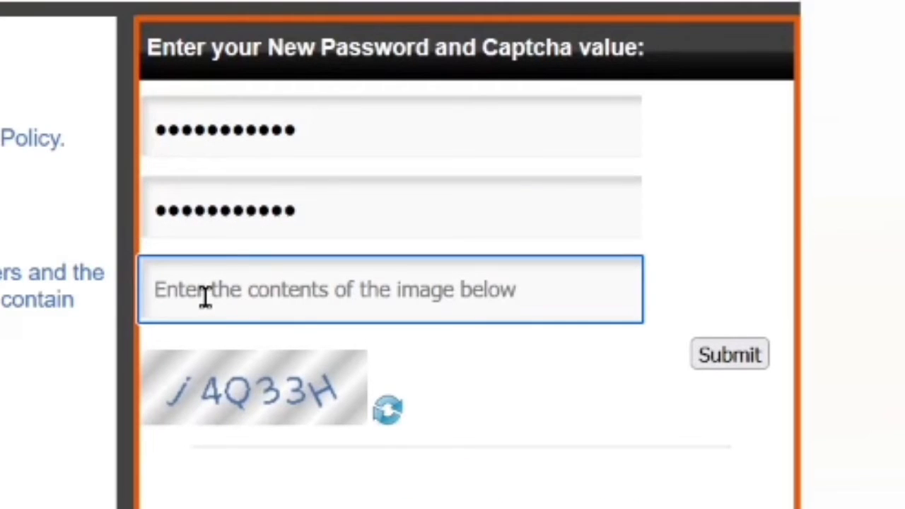
type("j4")
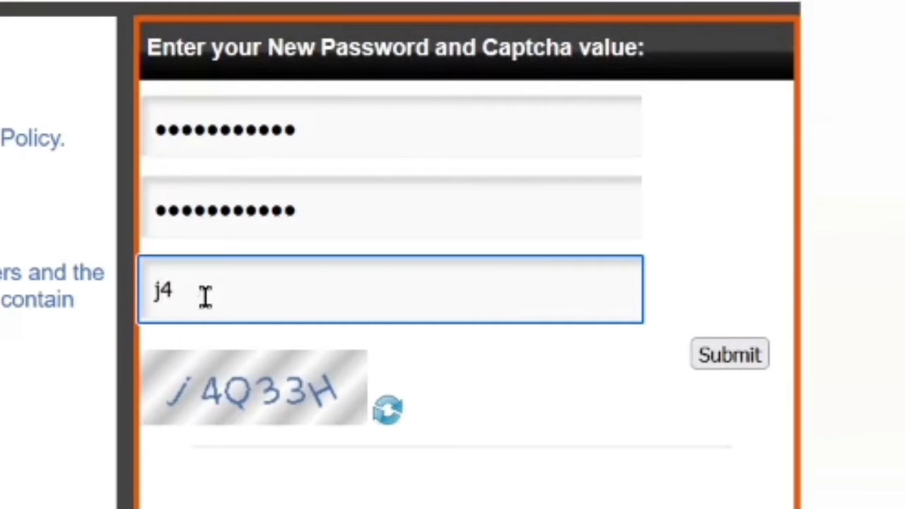
type("Q33H")
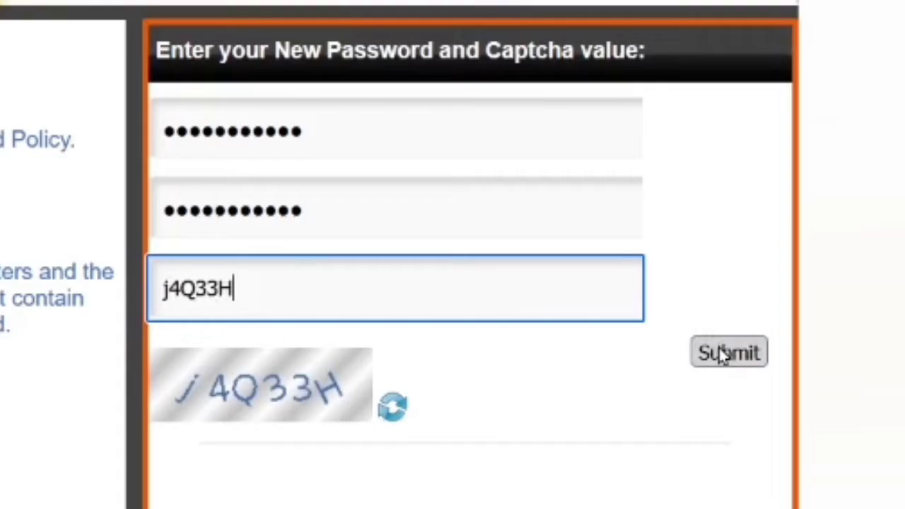
left_click(727, 353)
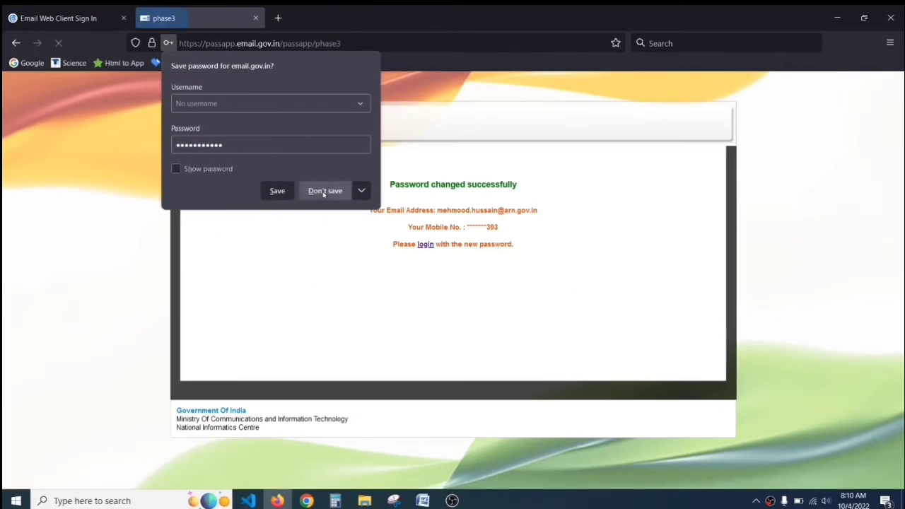
Decline Firefox's offer to save the new password.
left_click(305, 182)
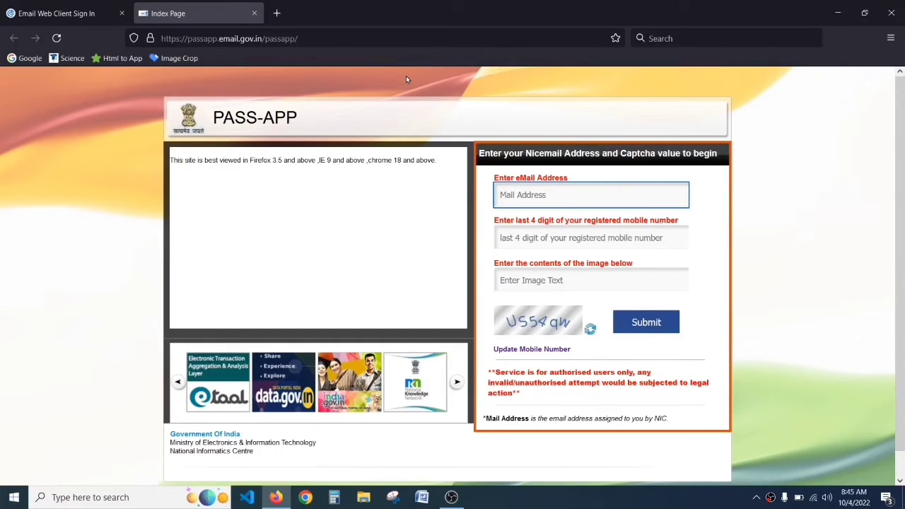
Close and relaunch Firefox, then enter saccess.nic.in/ as the web address.
left_click(807, 44)
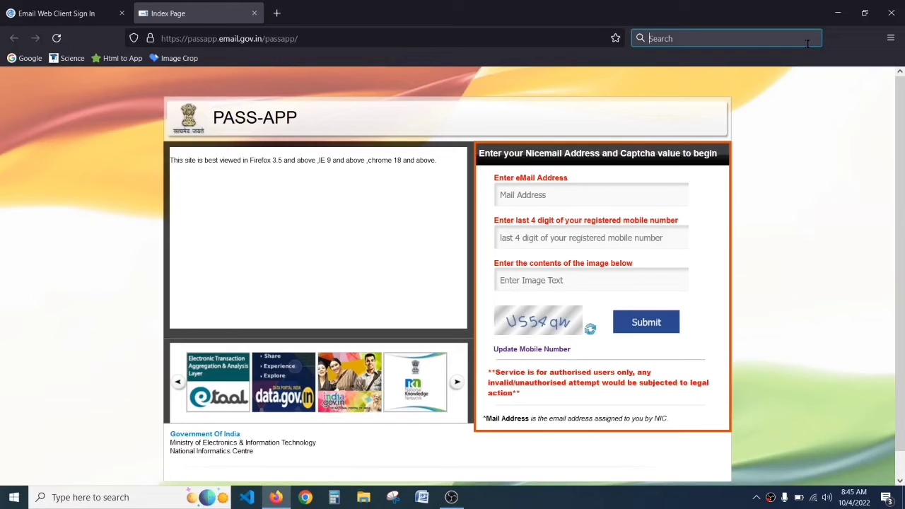
left_click(892, 12)
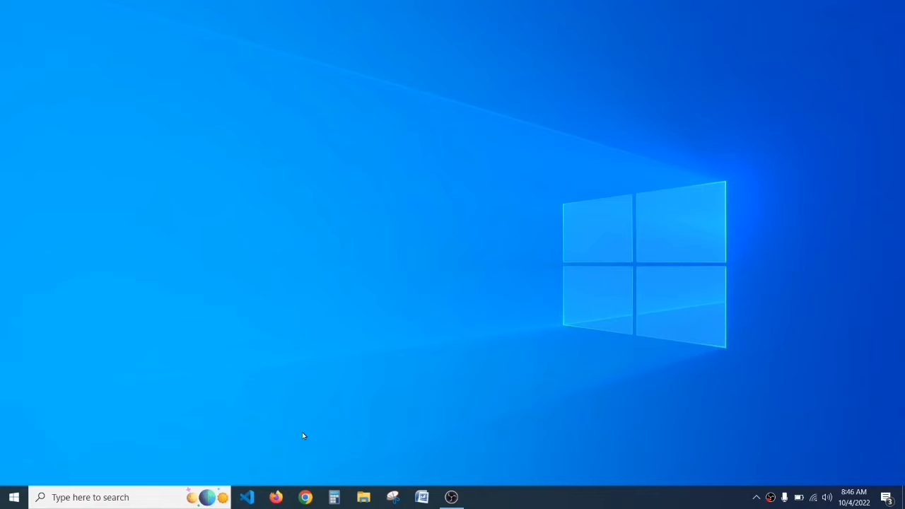
left_click(277, 497)
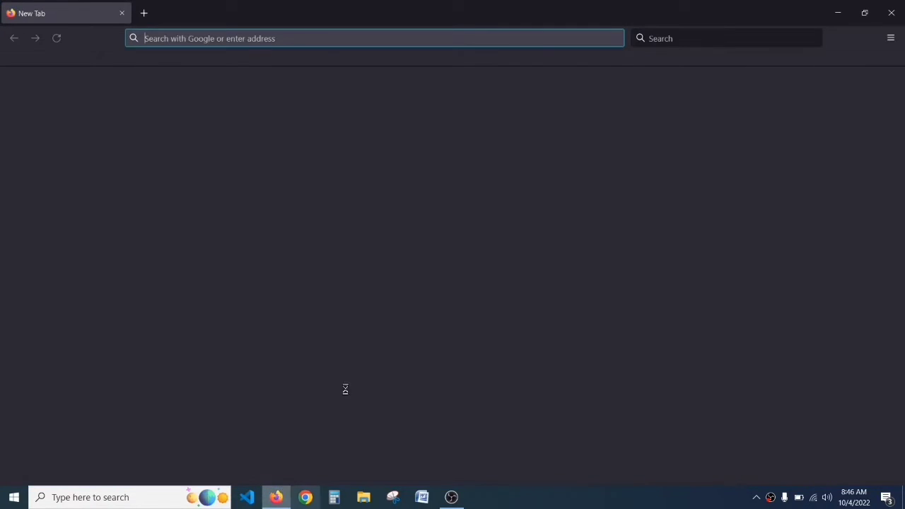
left_click(230, 38)
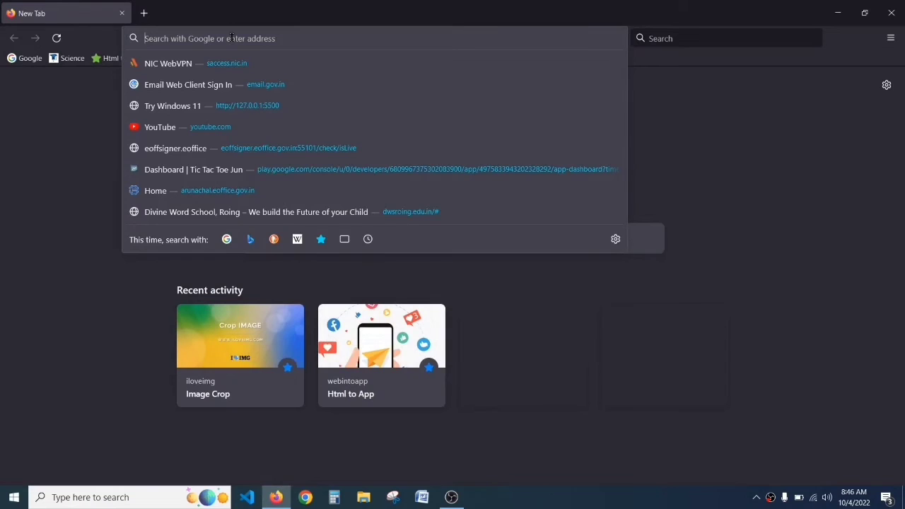
type("saccess.")
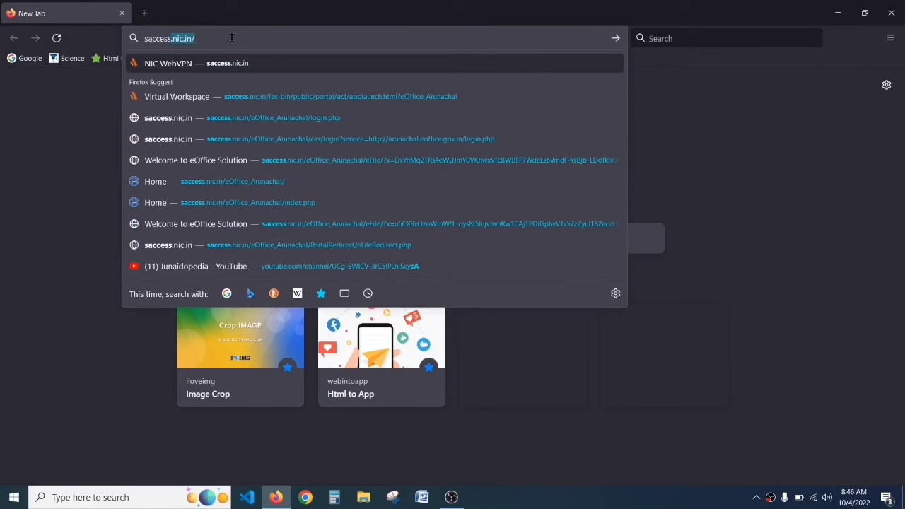
type("nic.in/")
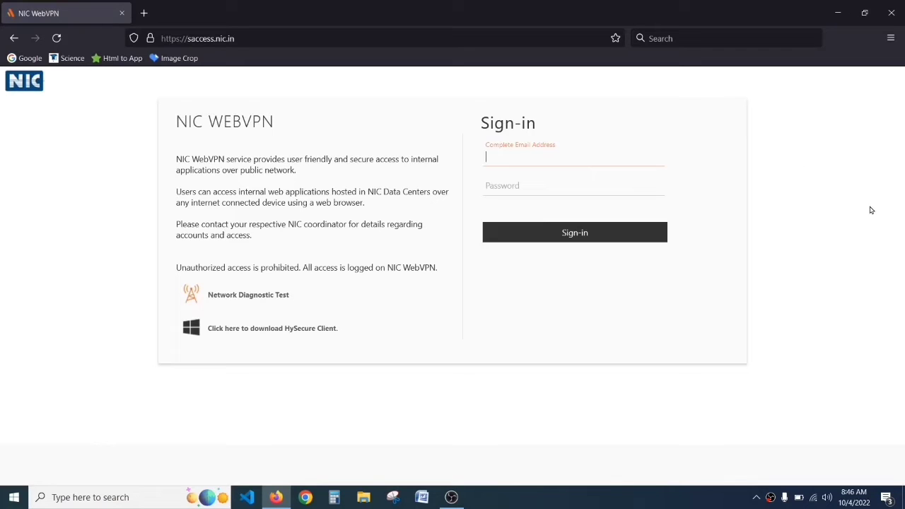
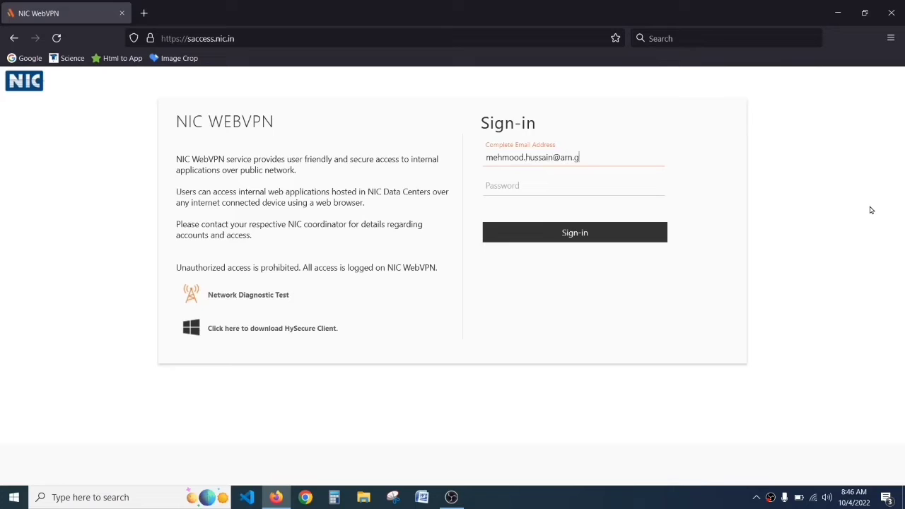
Sign in to NIC WebVPN with the complete NIC e-mail address and new password.
key("Tab")
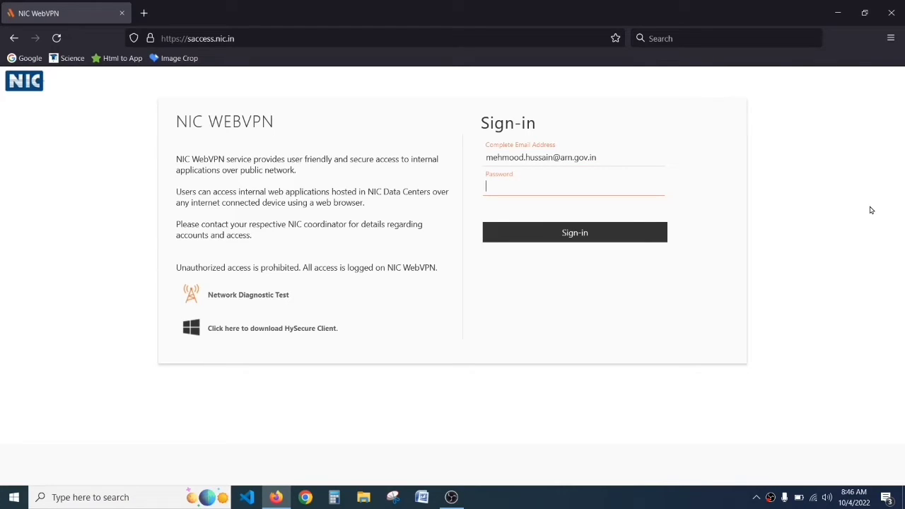
type("******")
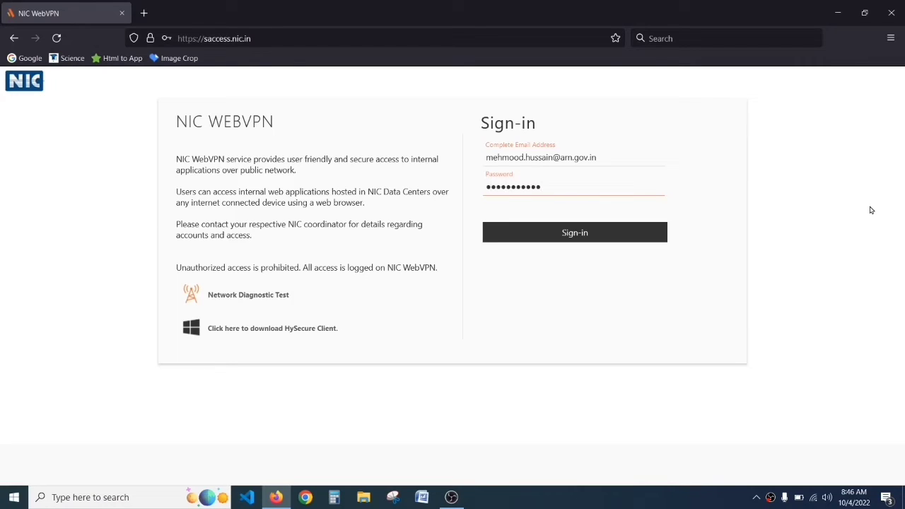
left_click(593, 241)
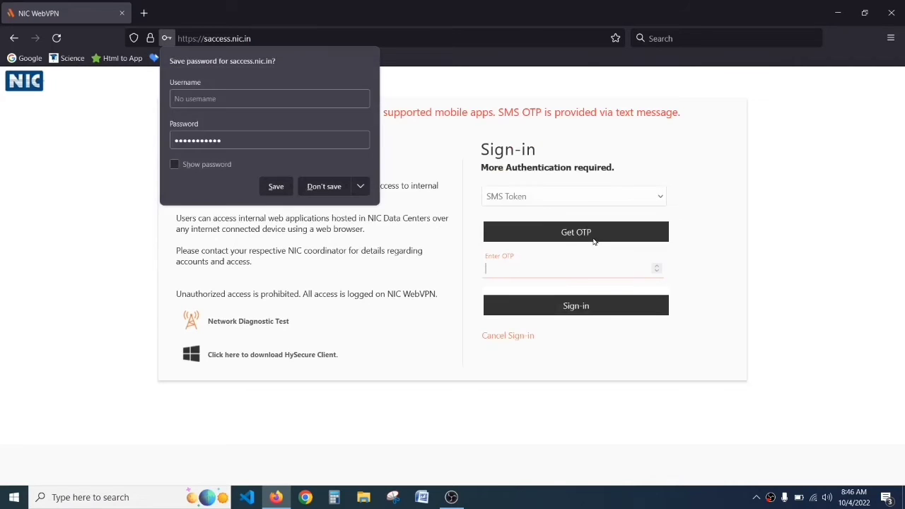
Skip saving the password, request an SMS Token OTP, and sign in with the received code.
left_click(321, 188)
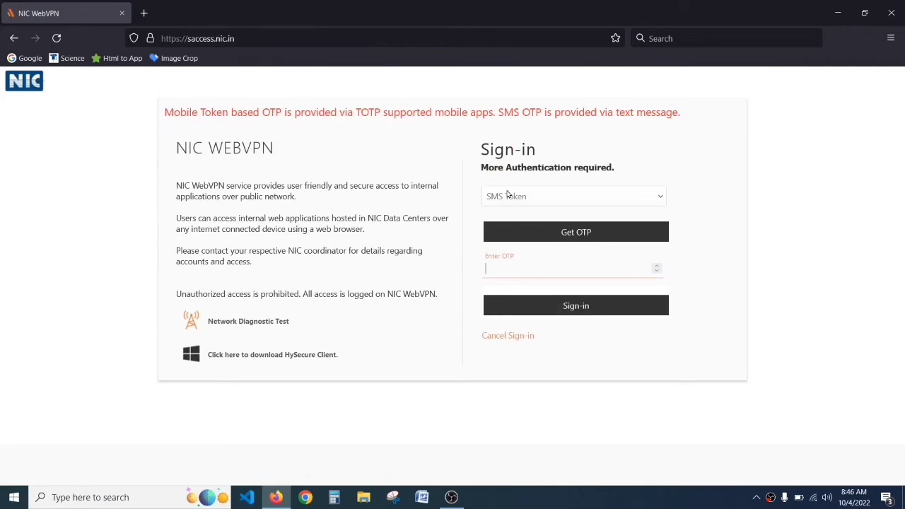
left_click(572, 196)
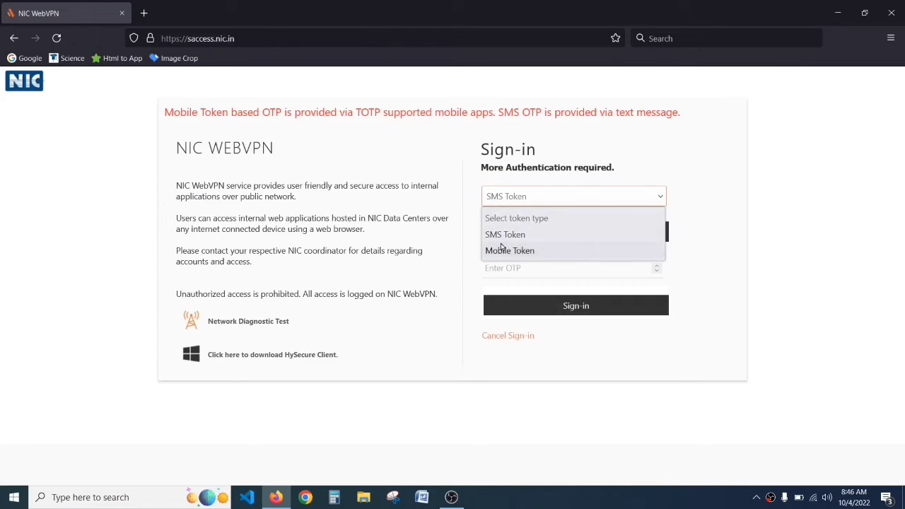
left_click(666, 190)
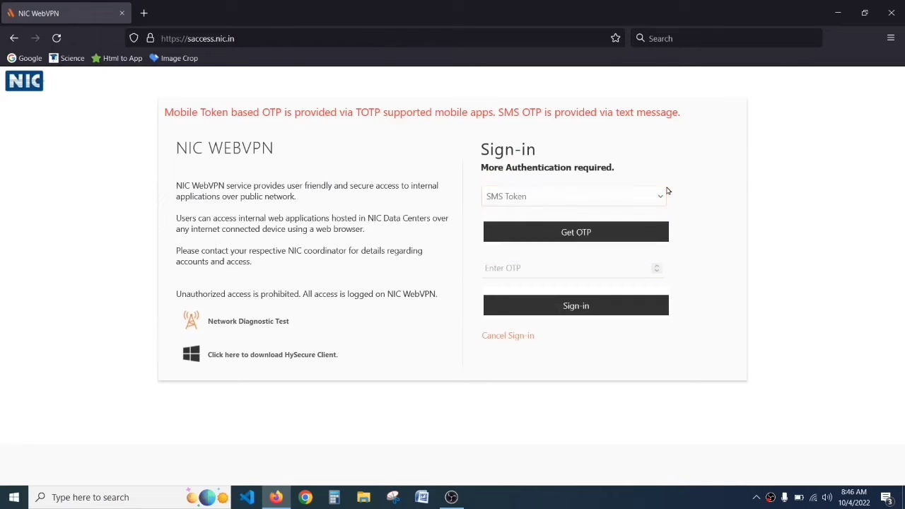
left_click(531, 234)
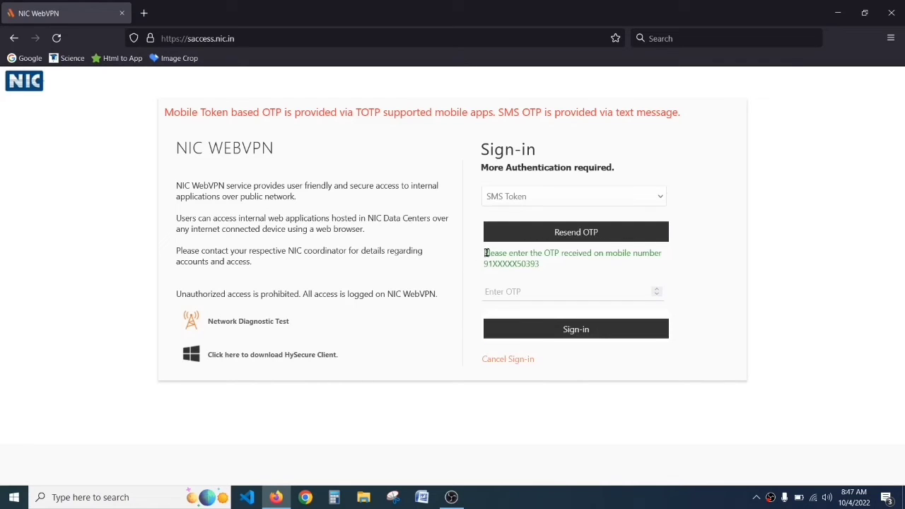
left_click(524, 291)
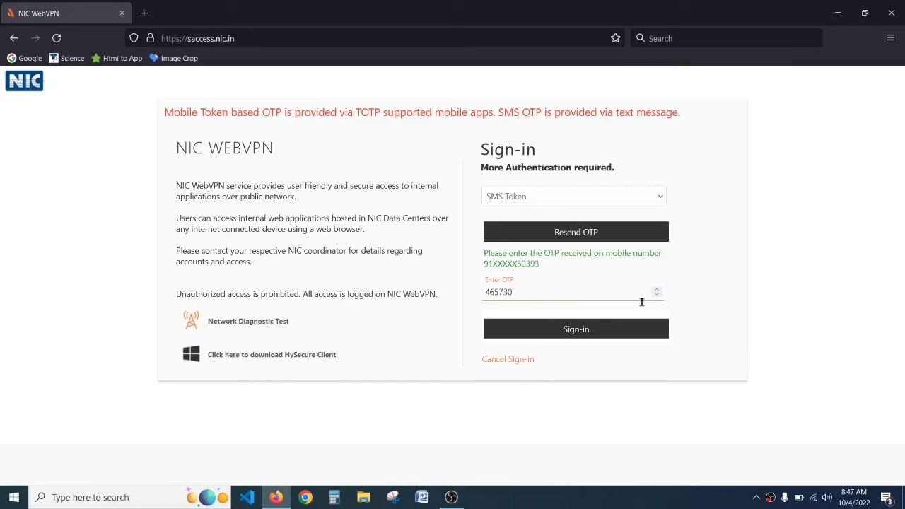
left_click(604, 338)
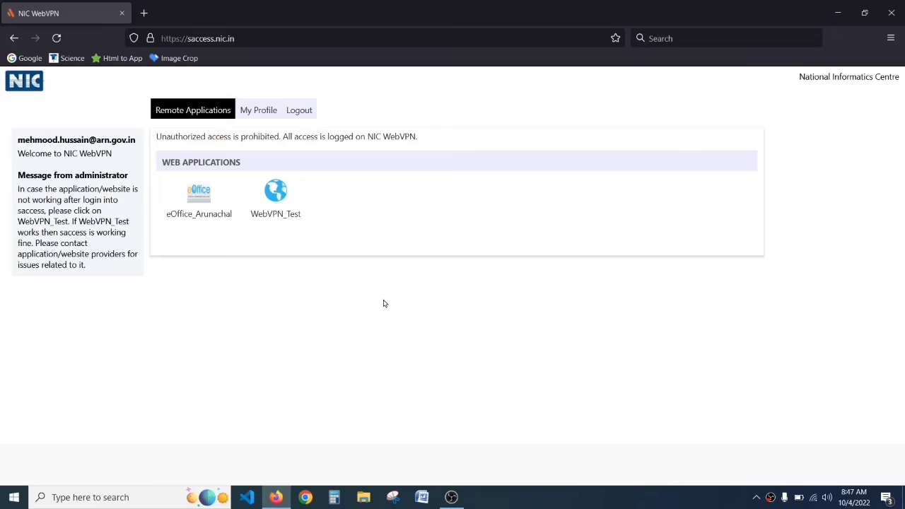
Launch eOffice_Arunachal and enter the user's eOffice login ID.
left_click(191, 194)
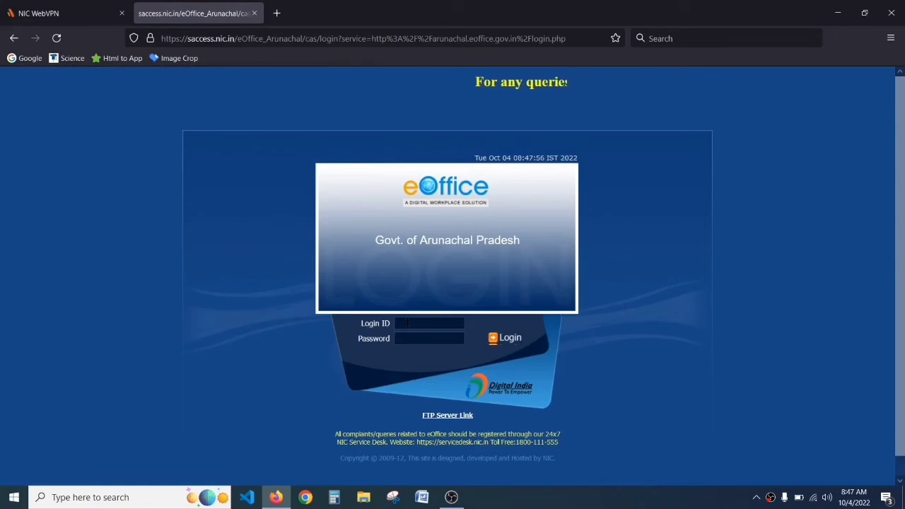
left_click(406, 323)
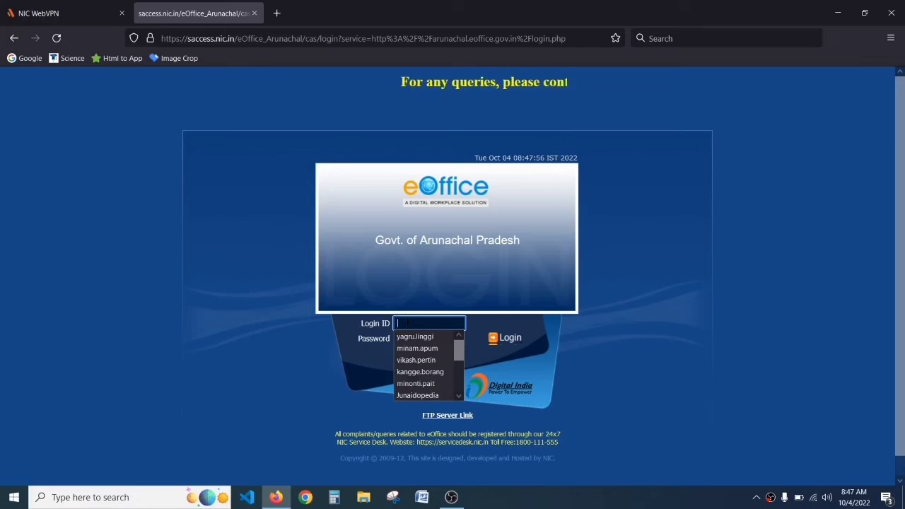
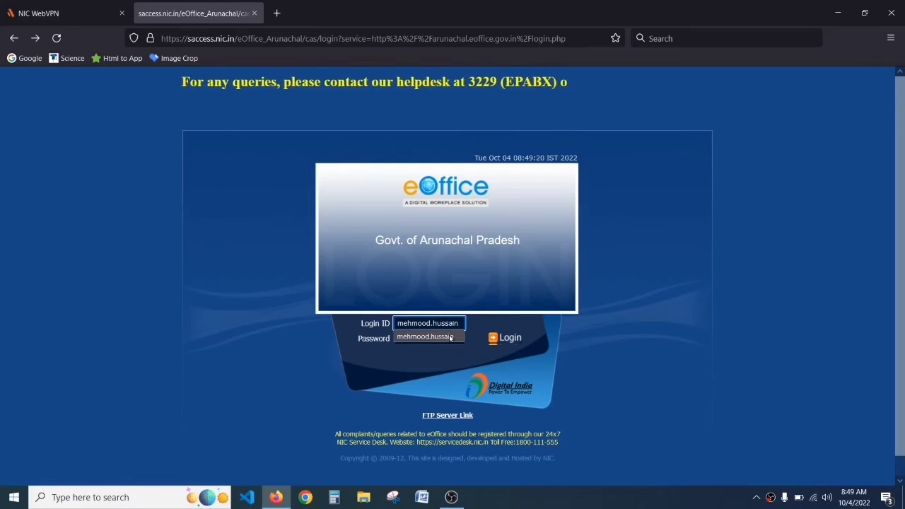
Enter the eOffice password and submit the login.
left_click(439, 364)
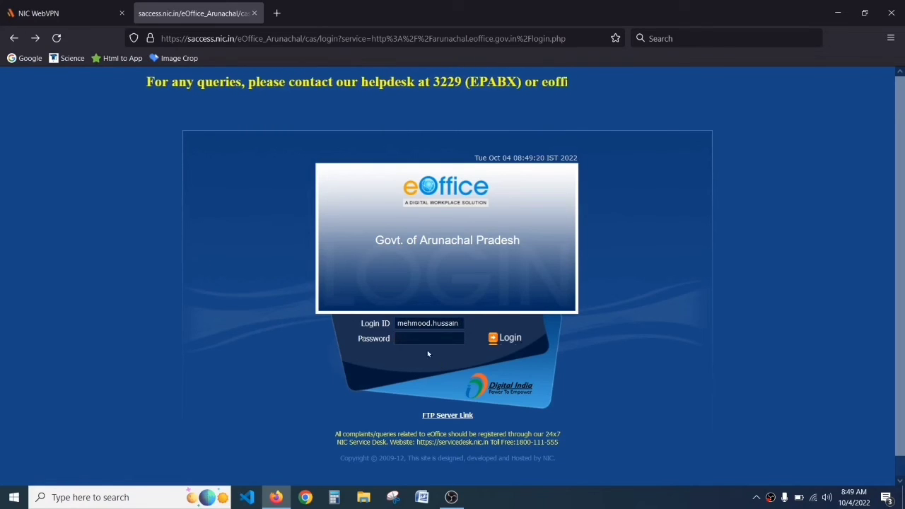
left_click(415, 337)
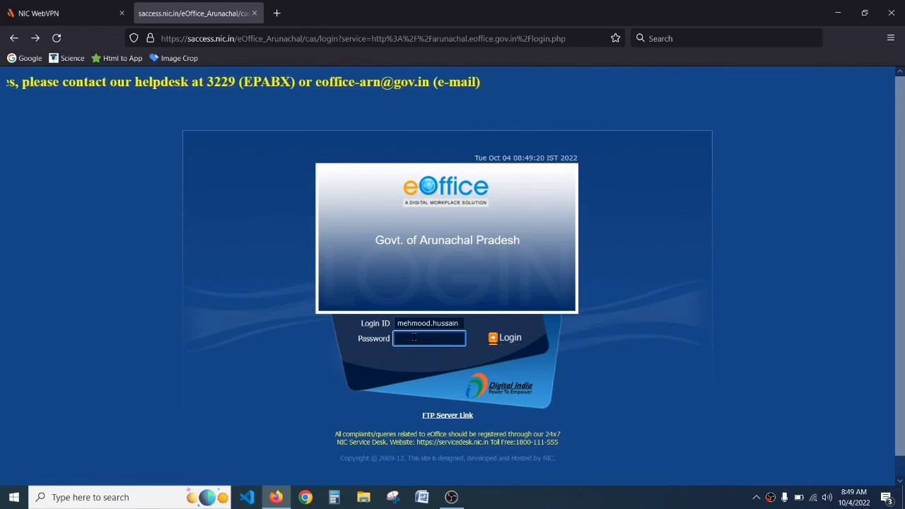
type("****")
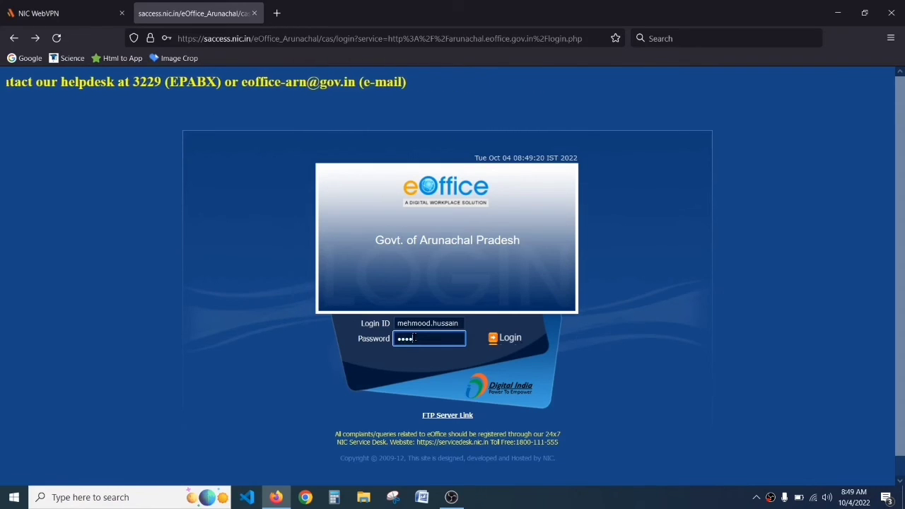
type("******")
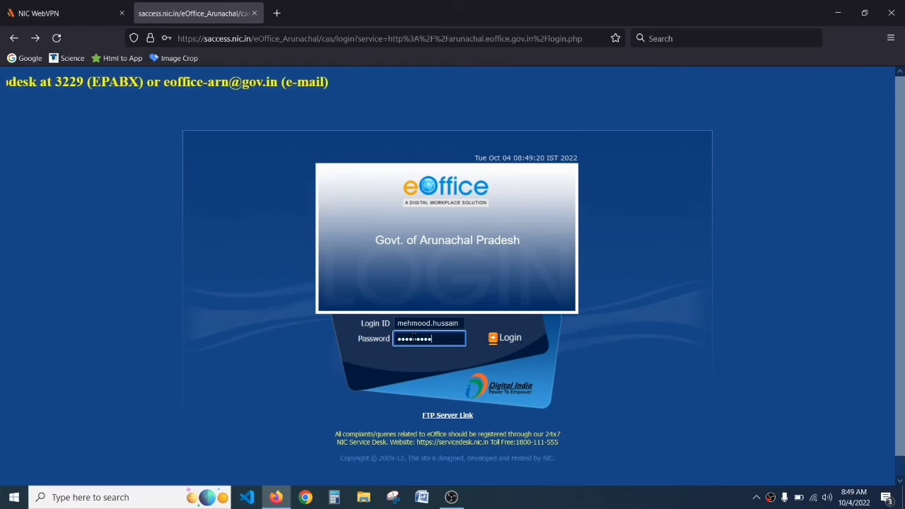
type("**")
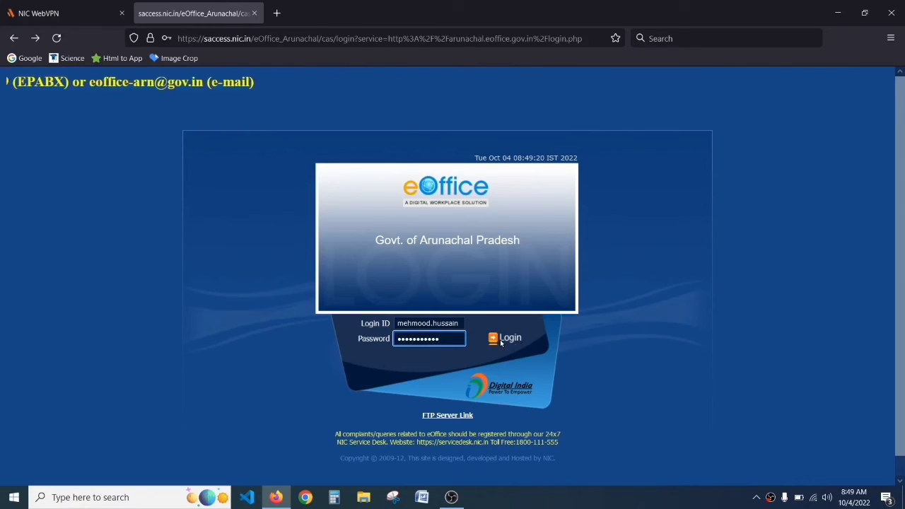
left_click(501, 339)
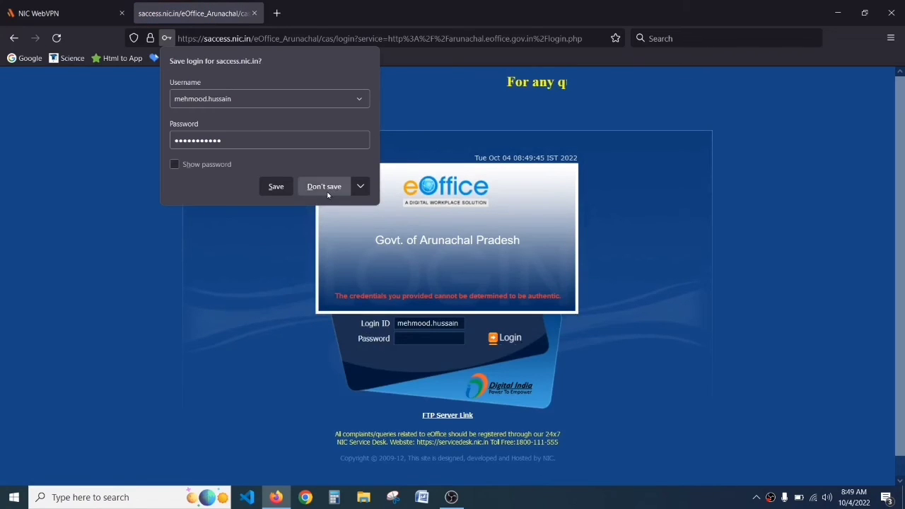
Decline Firefox's save prompt, then retype the eOffice password and resubmit the login.
left_click(328, 186)
left_click(415, 338)
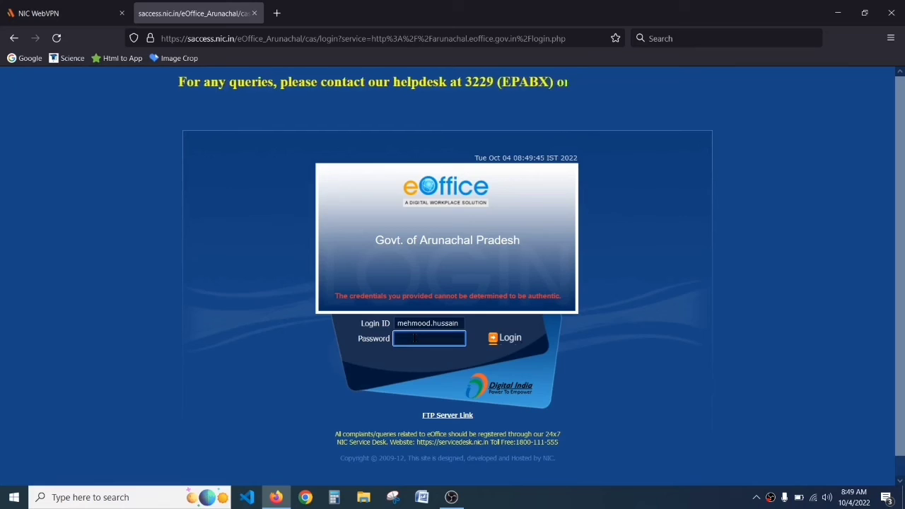
type("•••••")
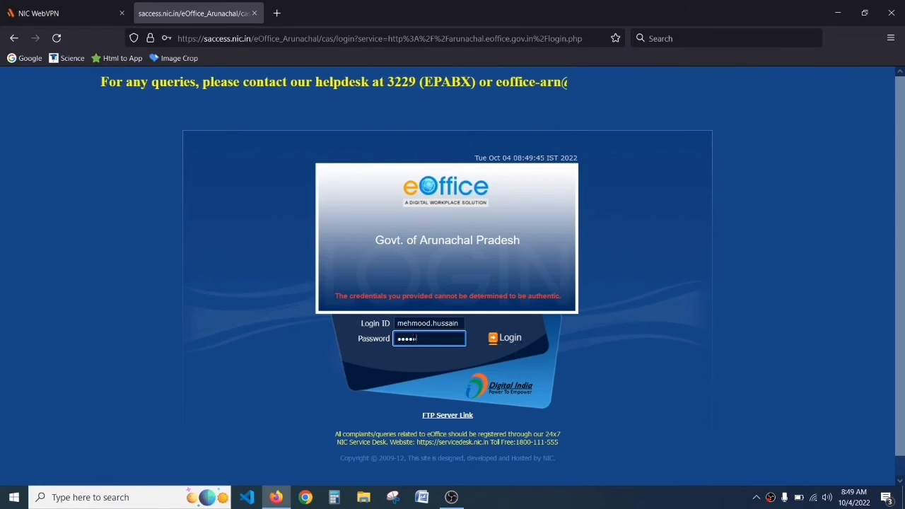
type("••••••")
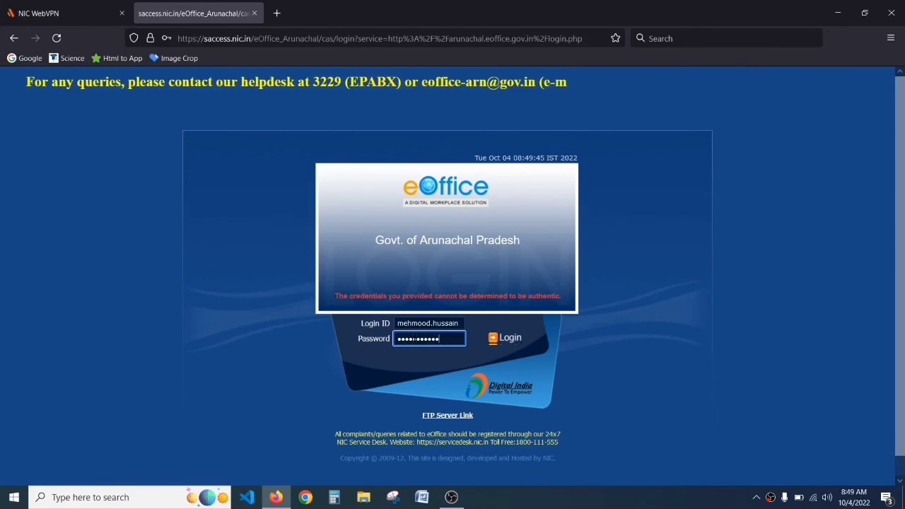
left_click(509, 340)
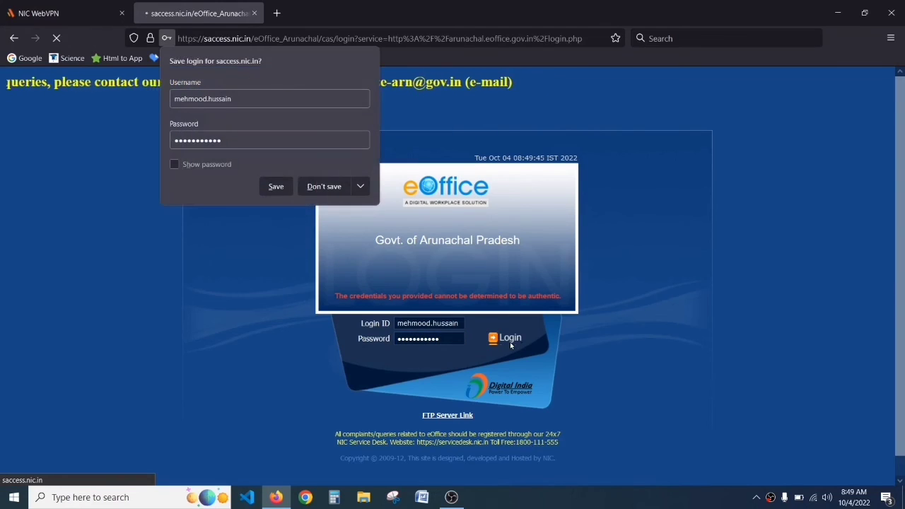
Decline saving the login so eOffice proceeds to the Arunachal Home page at index.php.
left_click(325, 186)
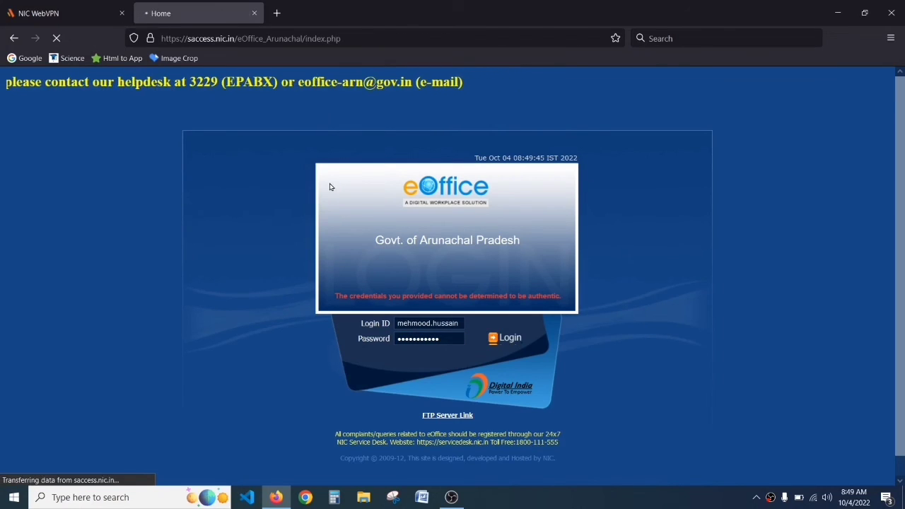